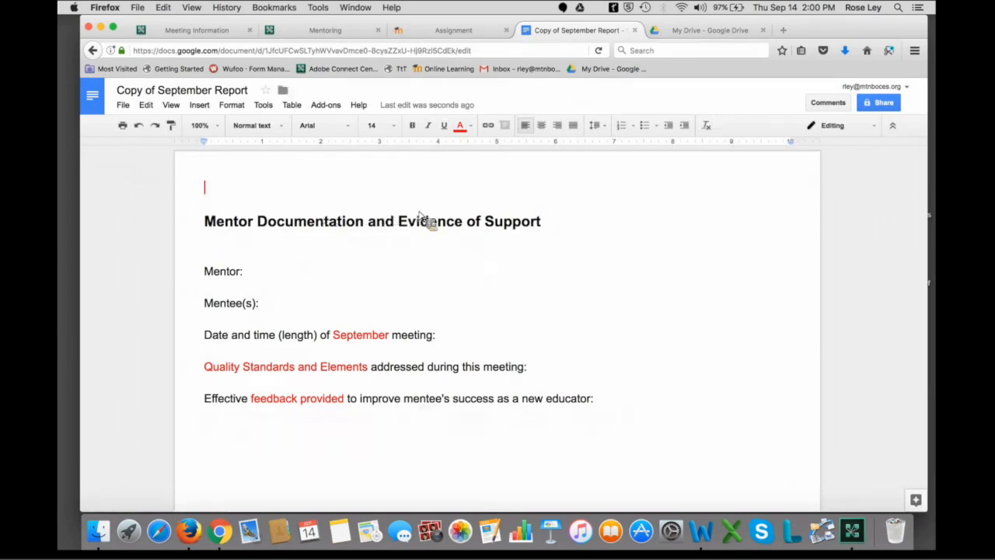
- Move the Copy of September Report document into the 2017-2018 folder of My Drive
left_click(123, 105)
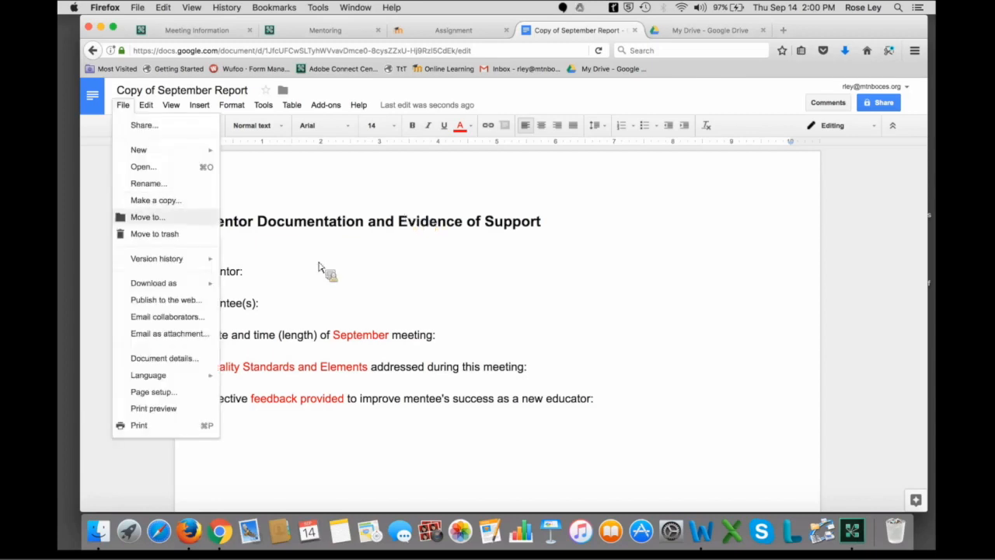
left_click(148, 218)
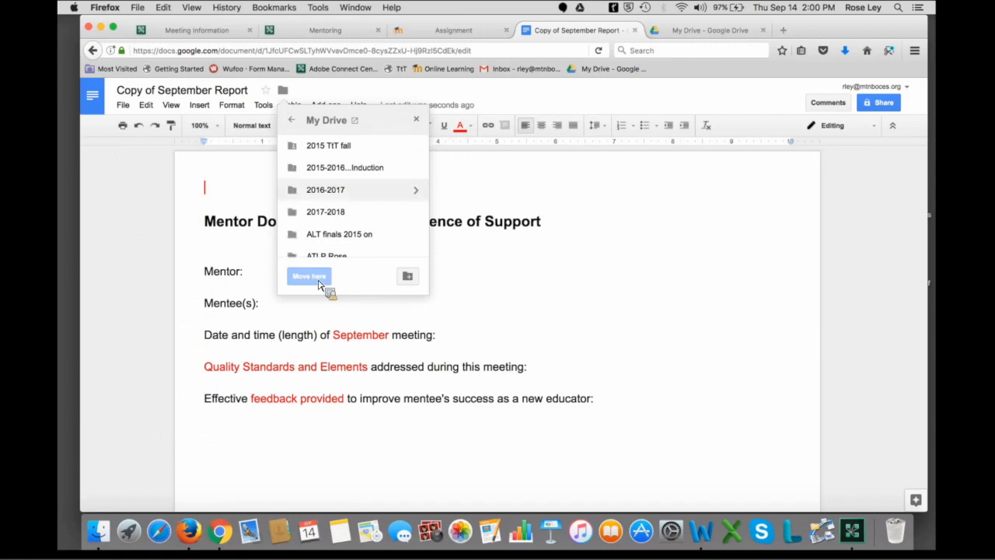
left_click(416, 211)
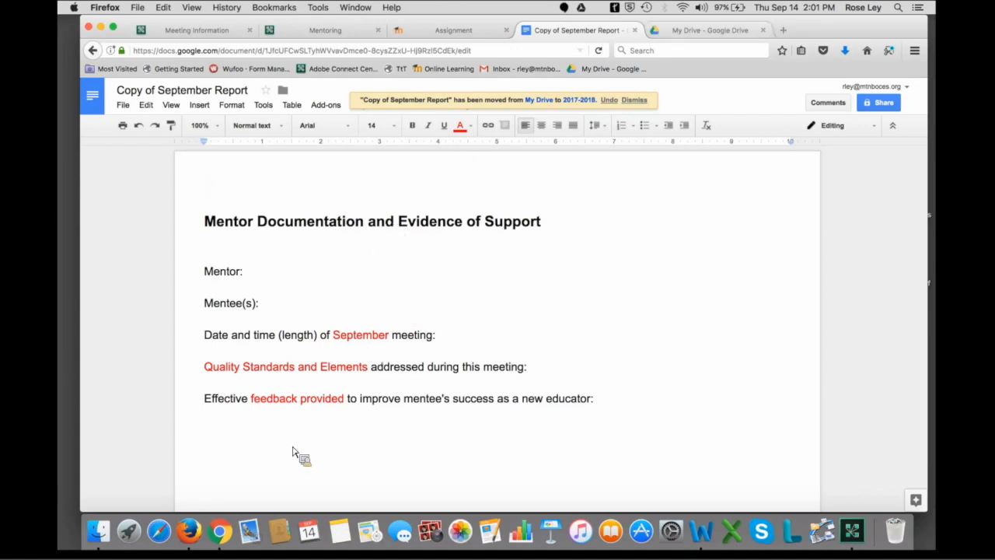
- Close the document and reopen Copy of September Report from the 2017-2018 folder in Google Drive
key("super+w")
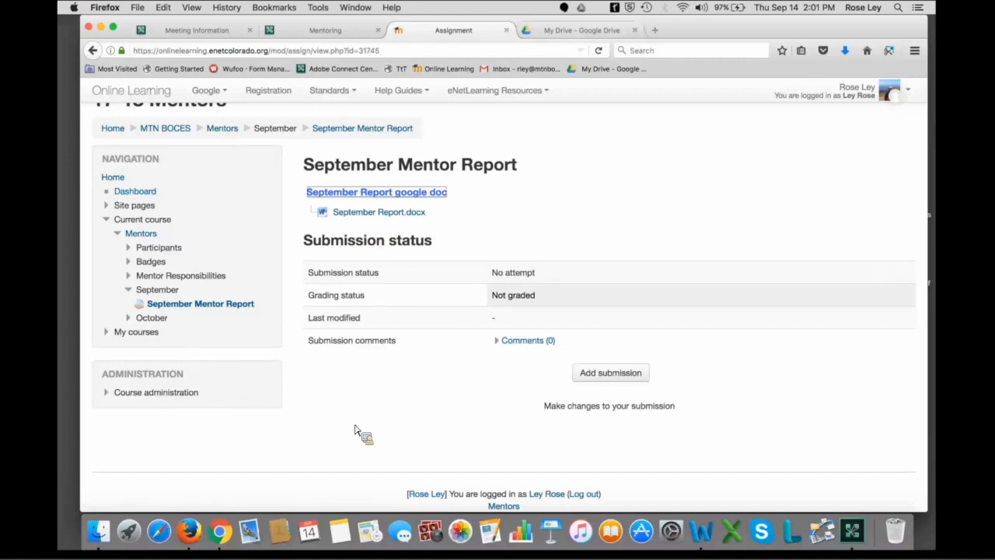
key("ctrl+Tab")
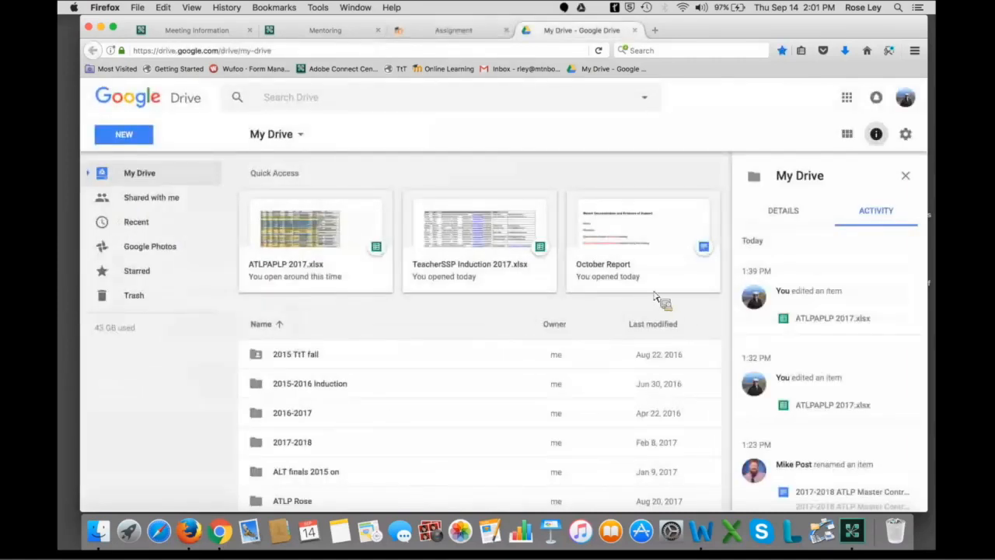
double_click(292, 442)
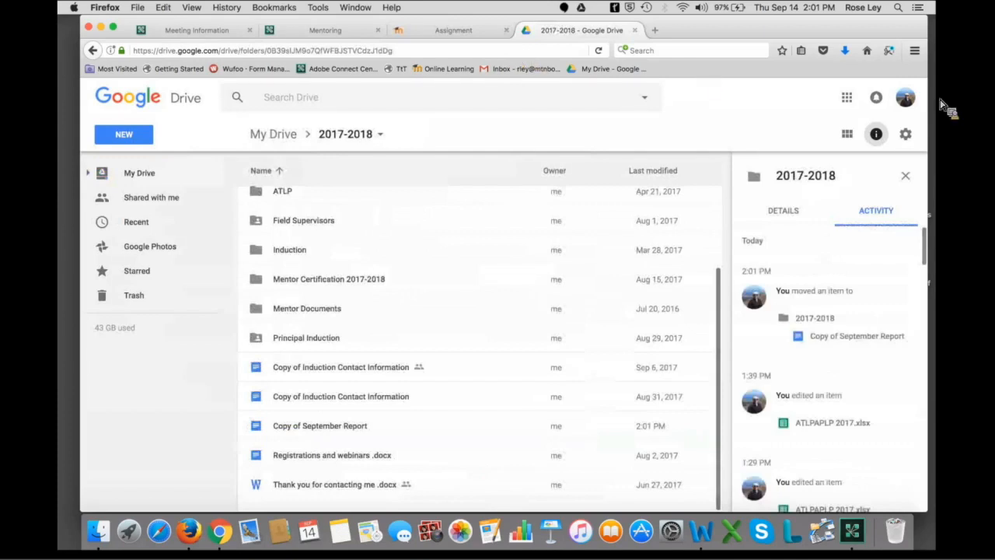
key("Return")
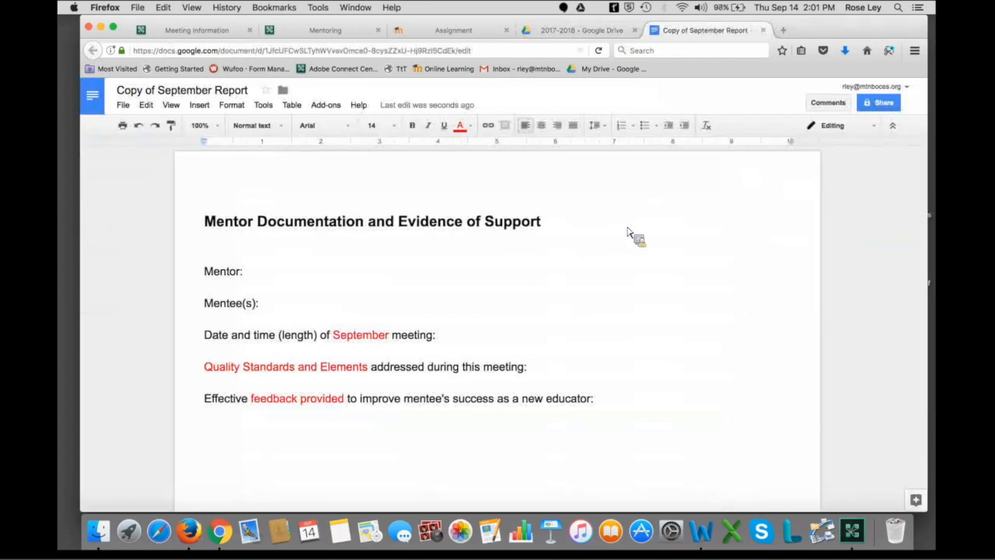
- Open the document's advanced sharing settings and set link sharing to On - Anyone with the link
left_click(879, 103)
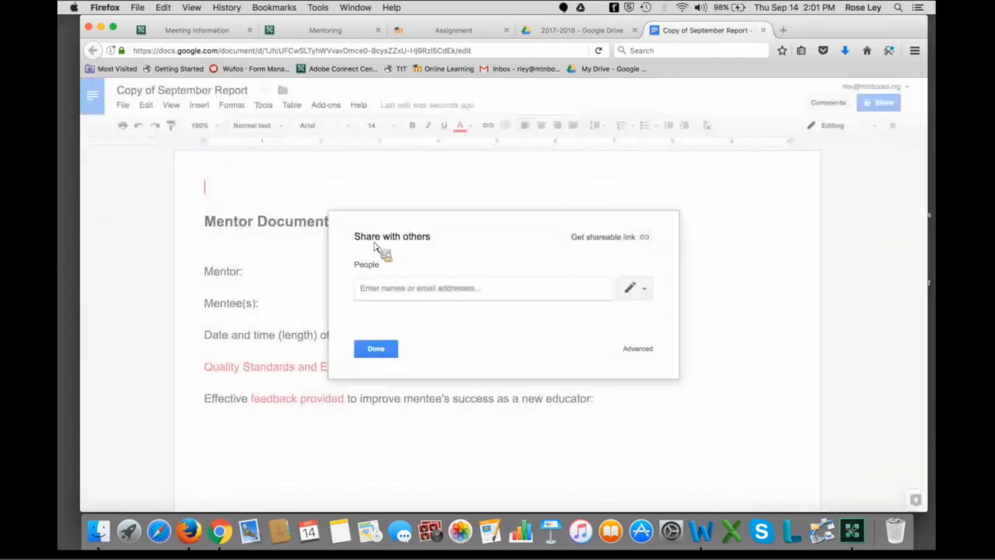
left_click(637, 349)
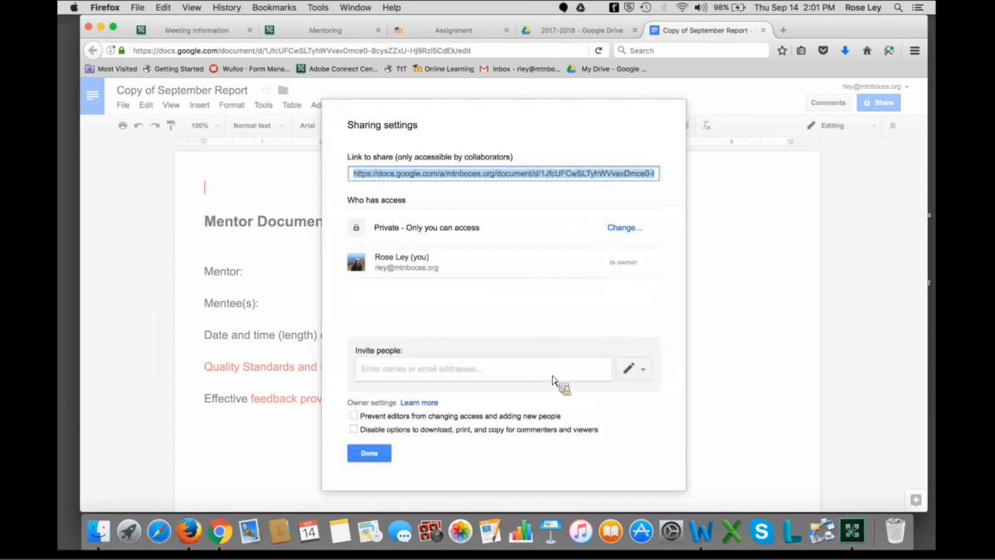
key("Tab")
key("Return")
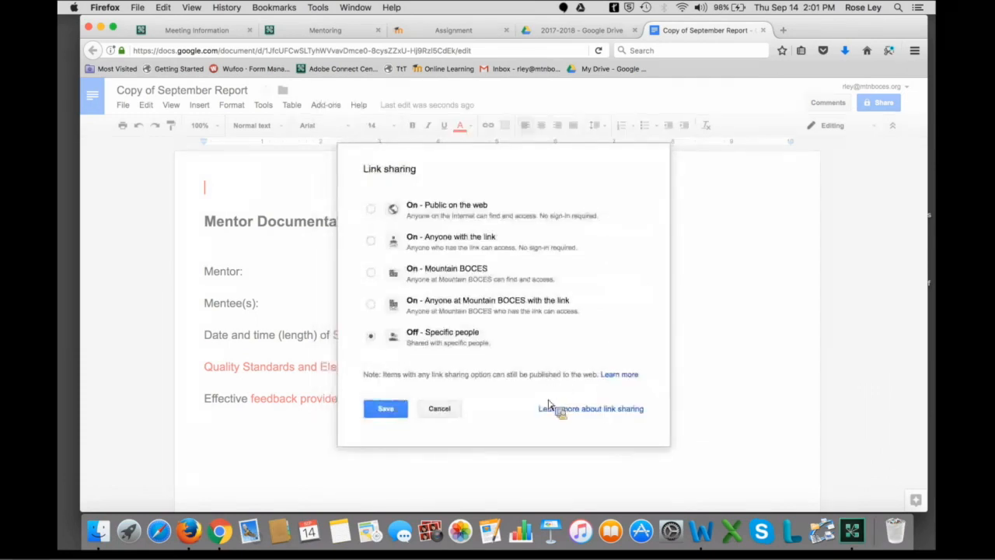
key("Up")
key("Up")
key("Up")
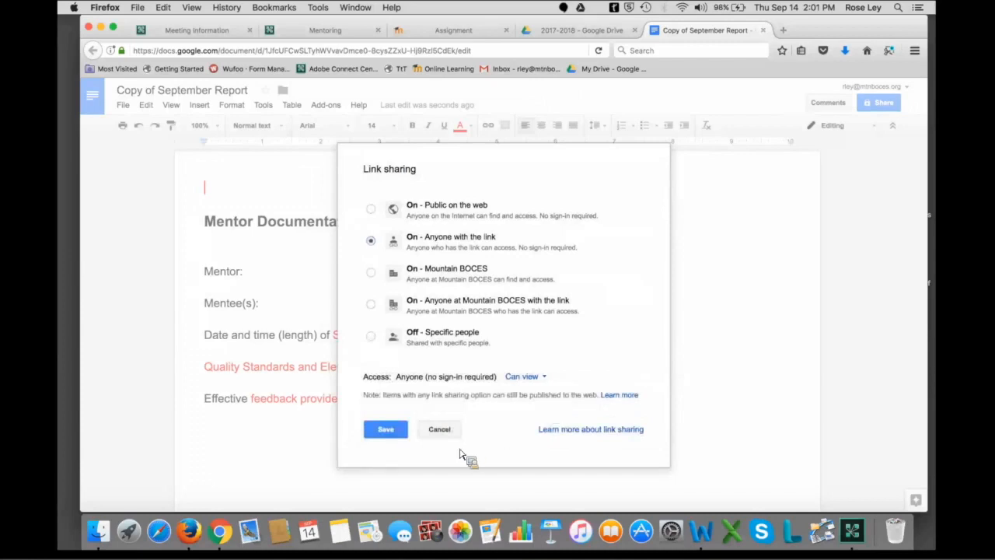
- Set the link access level to Can edit, save it, and finish the sharing settings
key("Tab")
key("space")
key("Up")
key("Up")
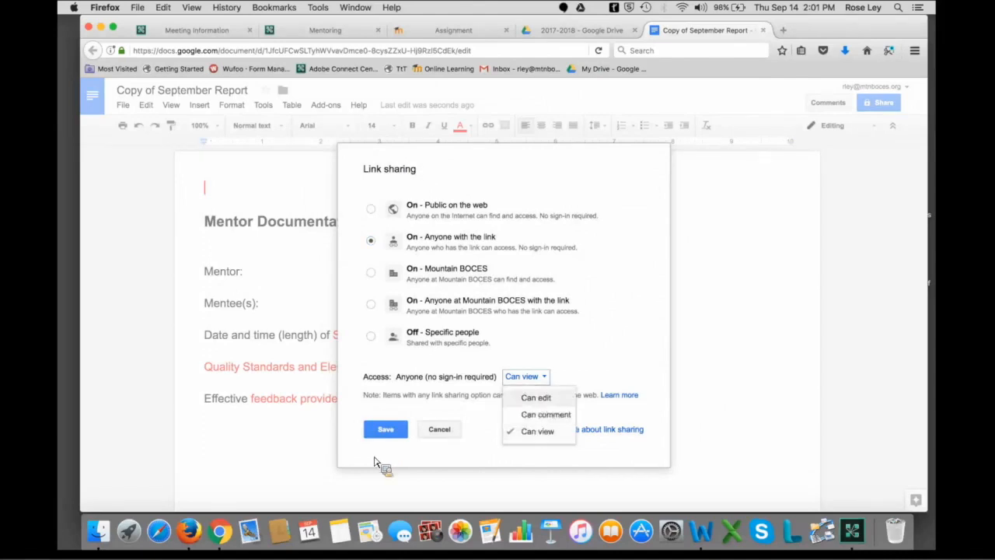
key("Return")
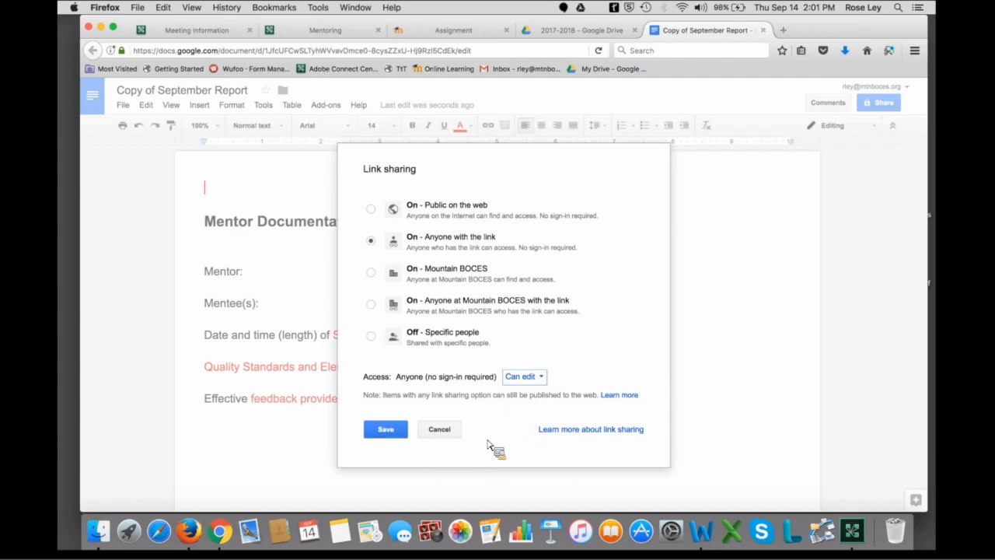
key("Return")
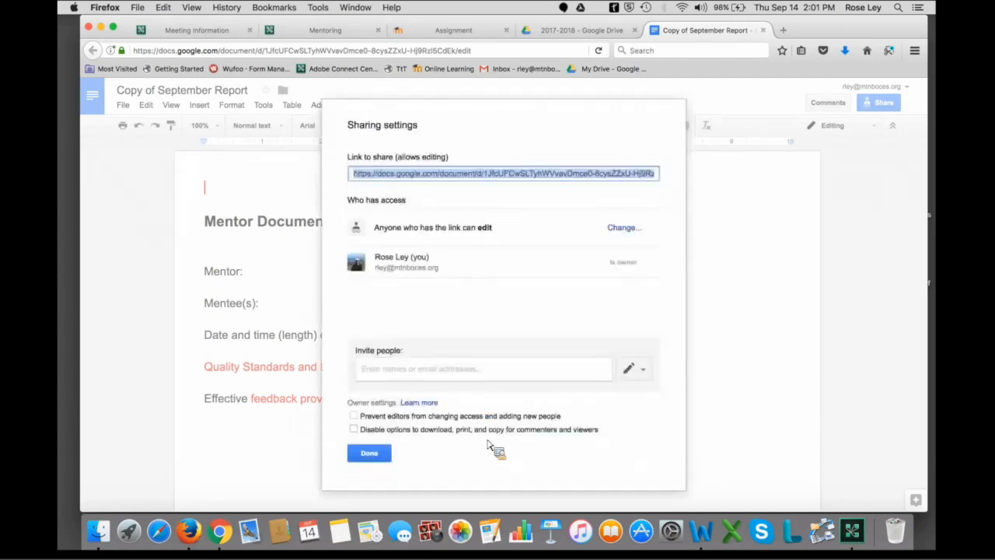
key("Return")
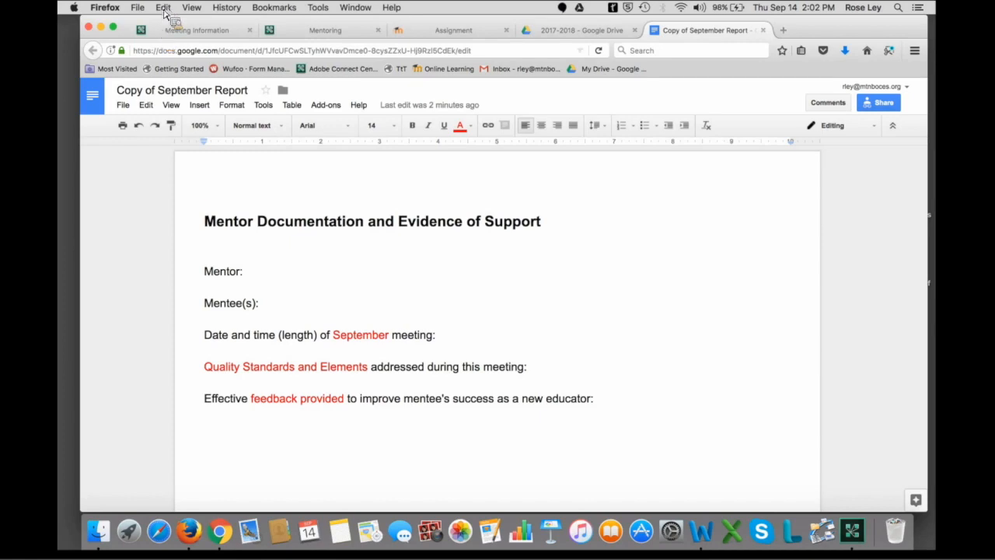
- Copy the web address of the Copy of September Report document
left_click(179, 50)
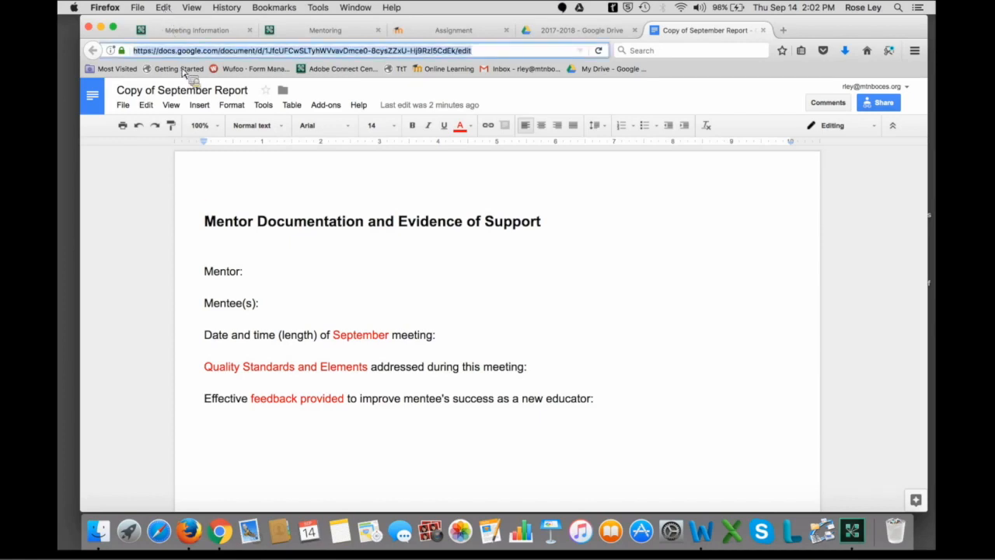
left_click_drag(184, 72, 621, 378)
left_click(164, 8)
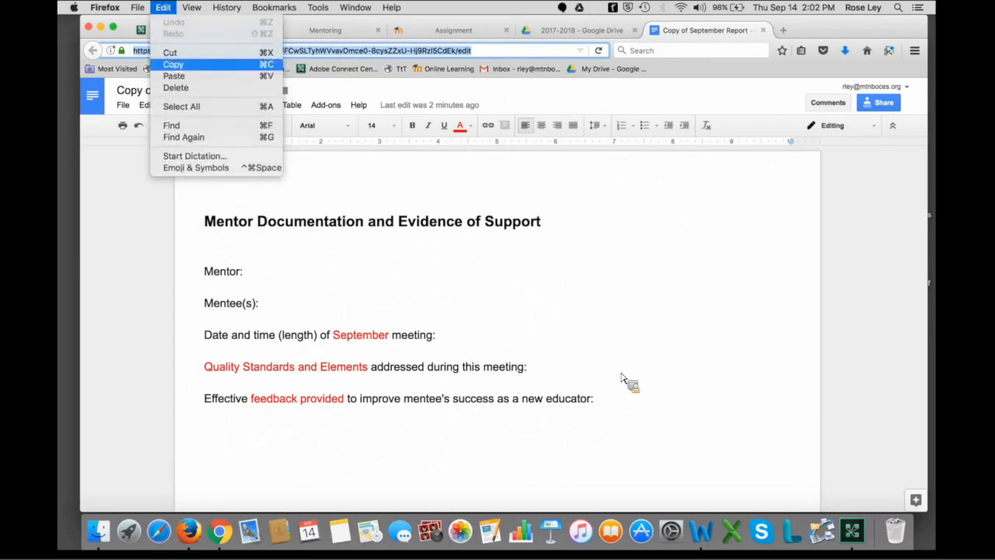
left_click(174, 64)
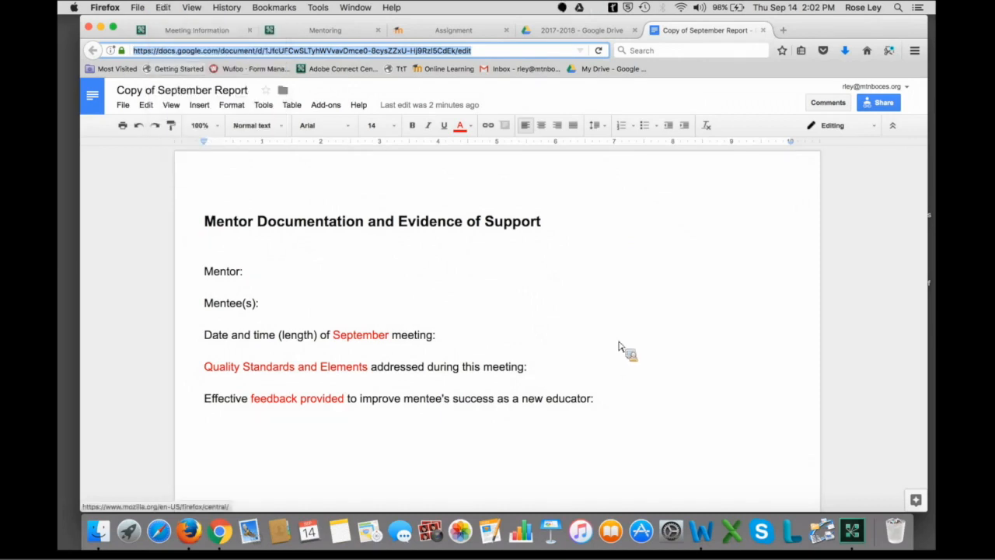
- Add a submission to the September Mentor Report assignment with the online text "September report"
left_click(453, 30)
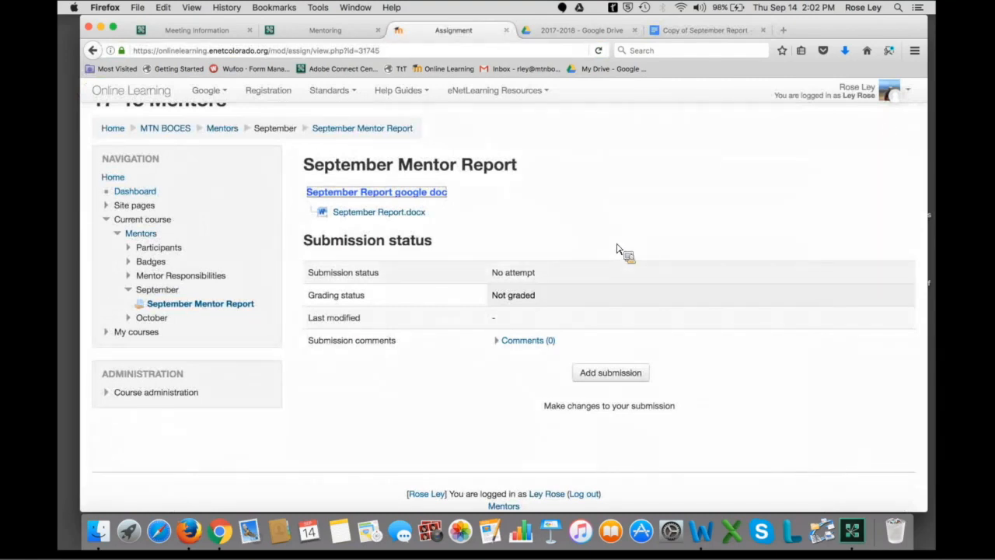
left_click(610, 373)
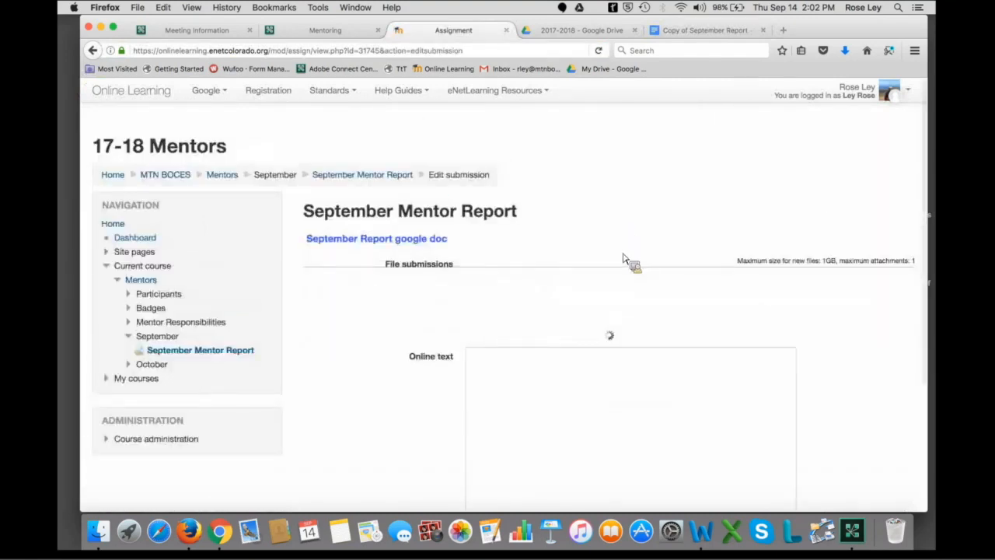
scroll(648, 262, "down", 3)
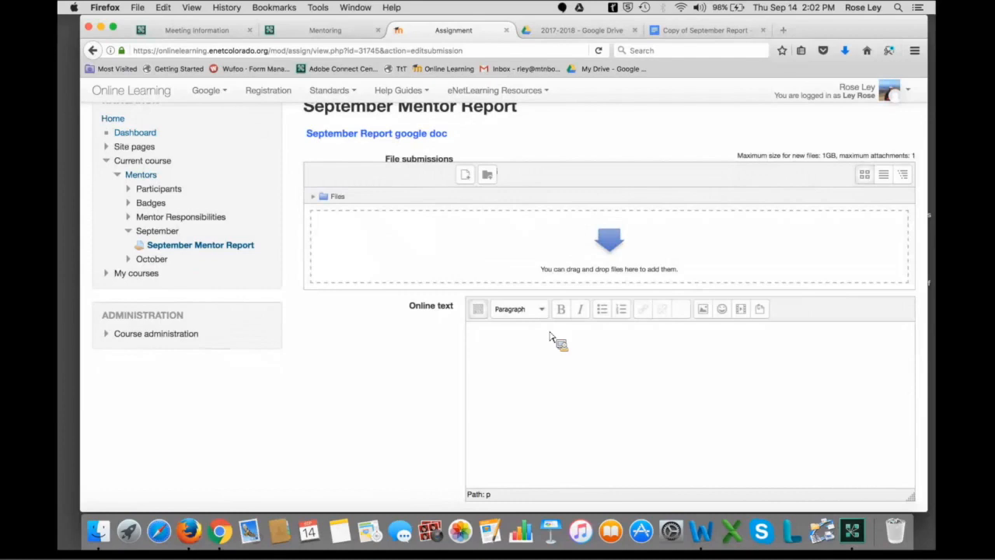
scroll(549, 336, "down", 2)
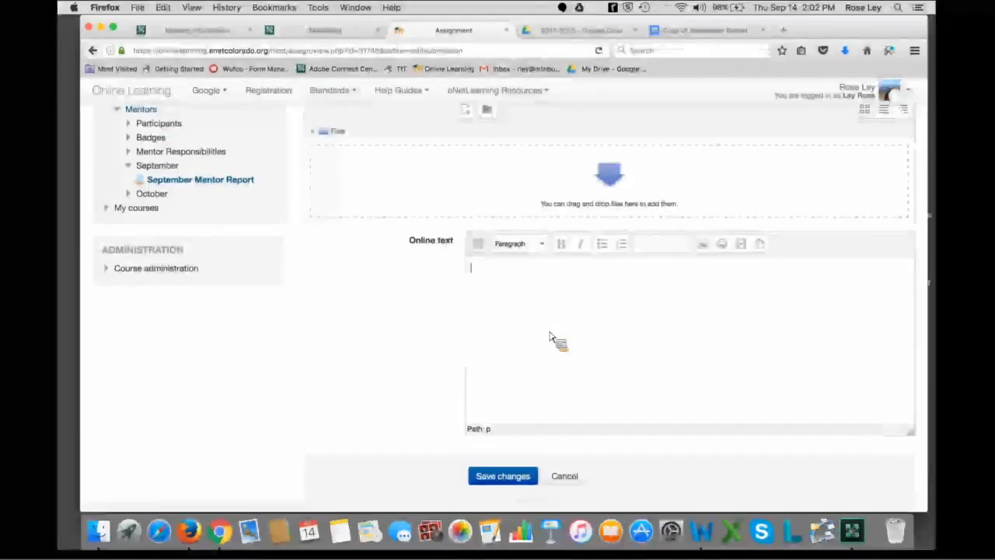
left_click(548, 336)
type("S")
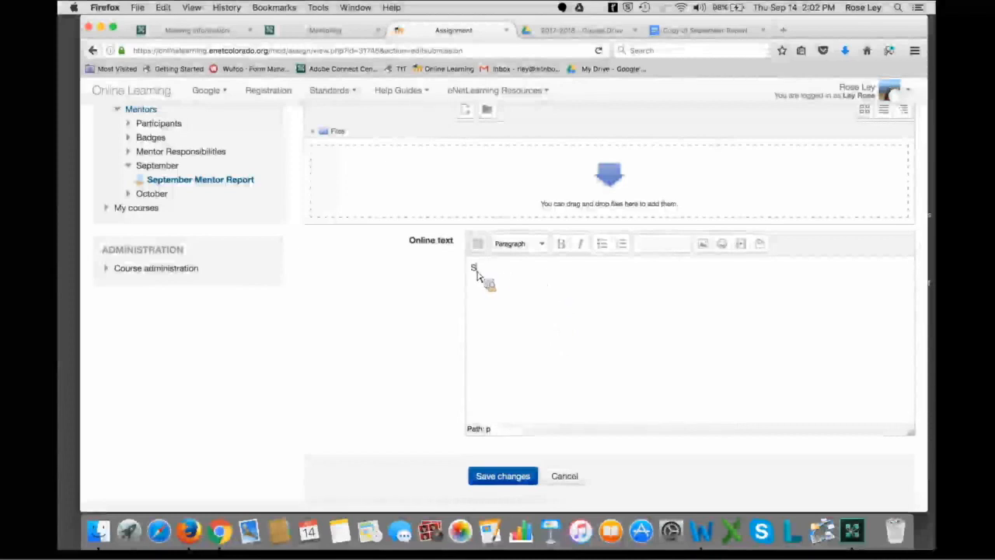
type("eptember report")
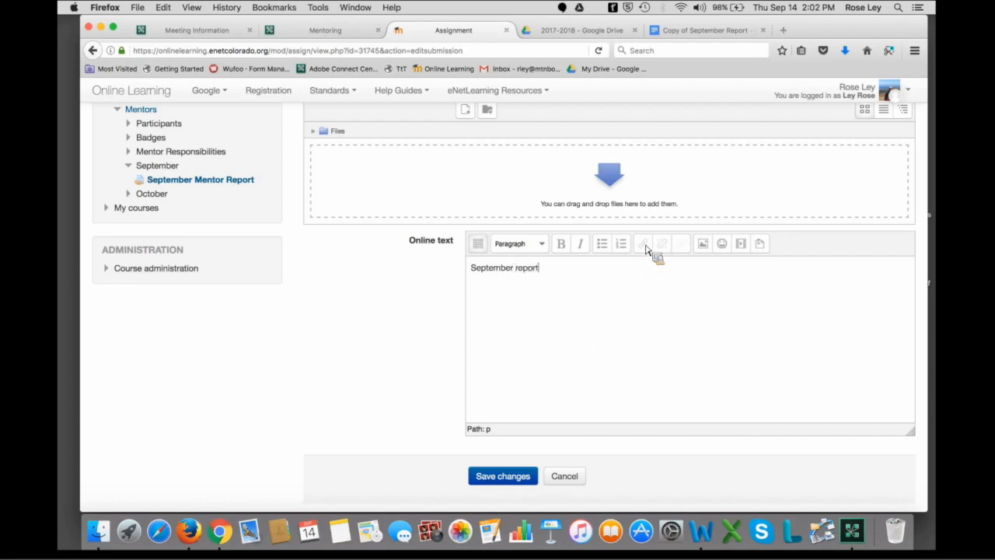
- Link the text "September report" to the copied document URL, with the target Open in new window (_blank)
key("shift+Left")
key("shift+Left")
key("shift+Left")
key("shift+Left")
key("shift+Left")
key("shift+Left")
key("shift+Left")
key("shift+Left")
key("shift+Left")
key("shift+Left")
key("shift+Left")
key("shift+Left")
key("shift+Left")
key("shift+Left")
key("shift+Left")
key("shift+Left")
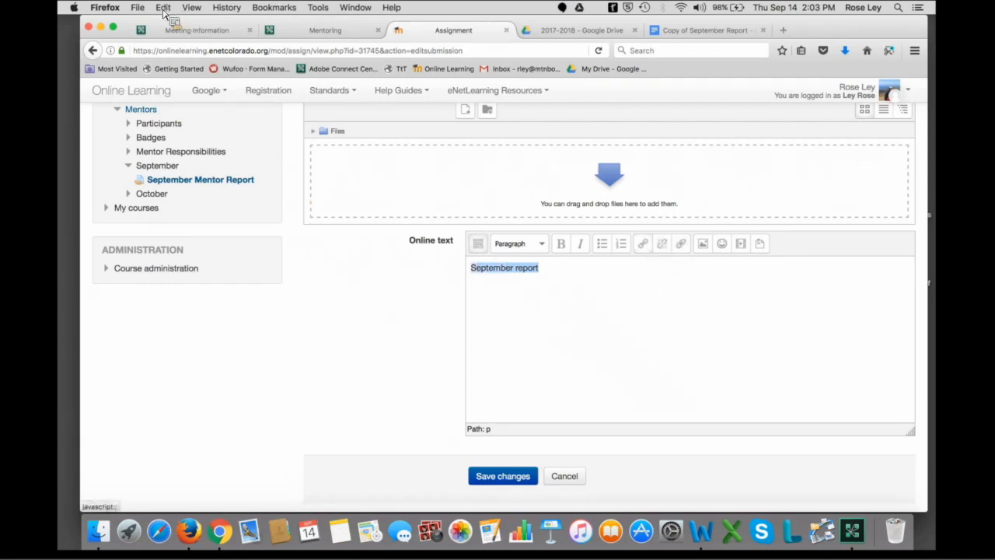
left_click(643, 244)
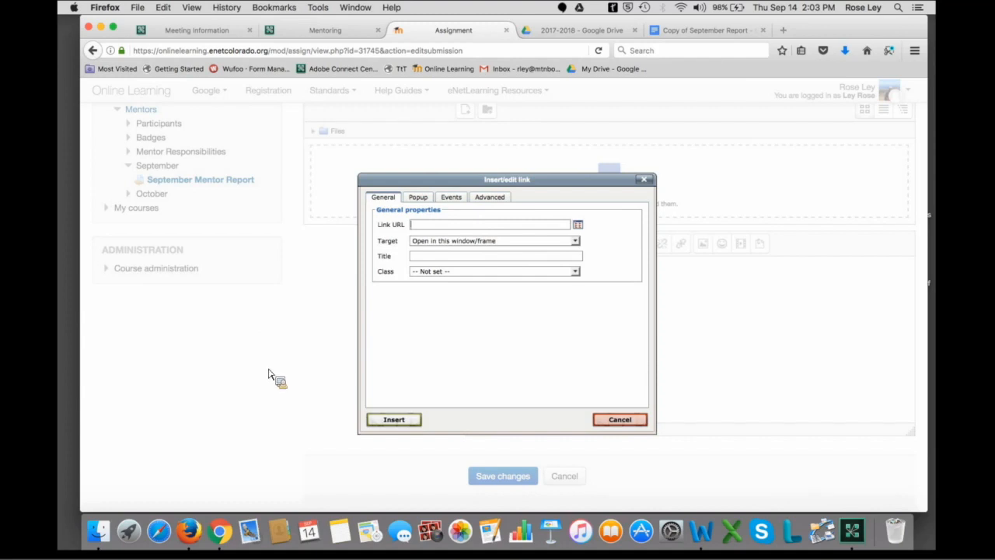
left_click(163, 8)
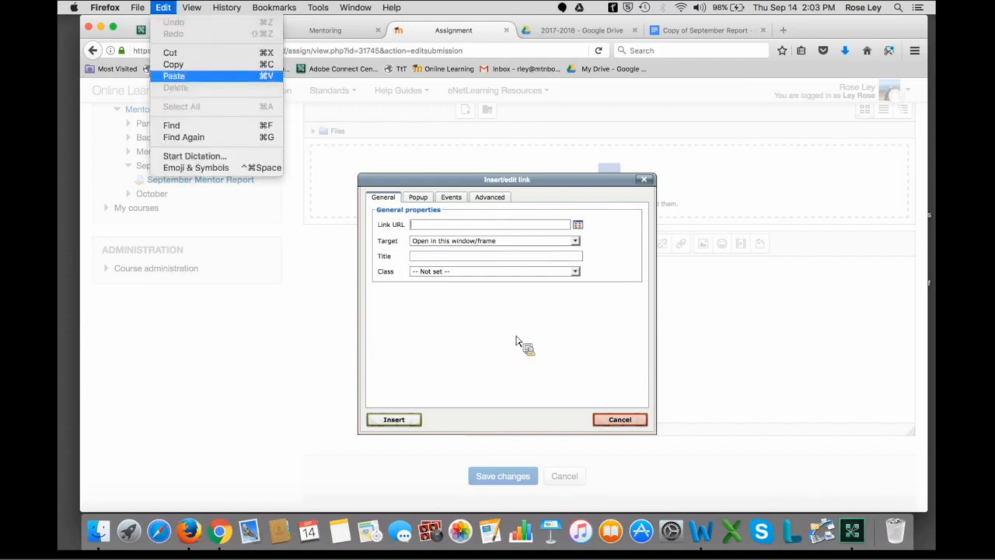
left_click(174, 75)
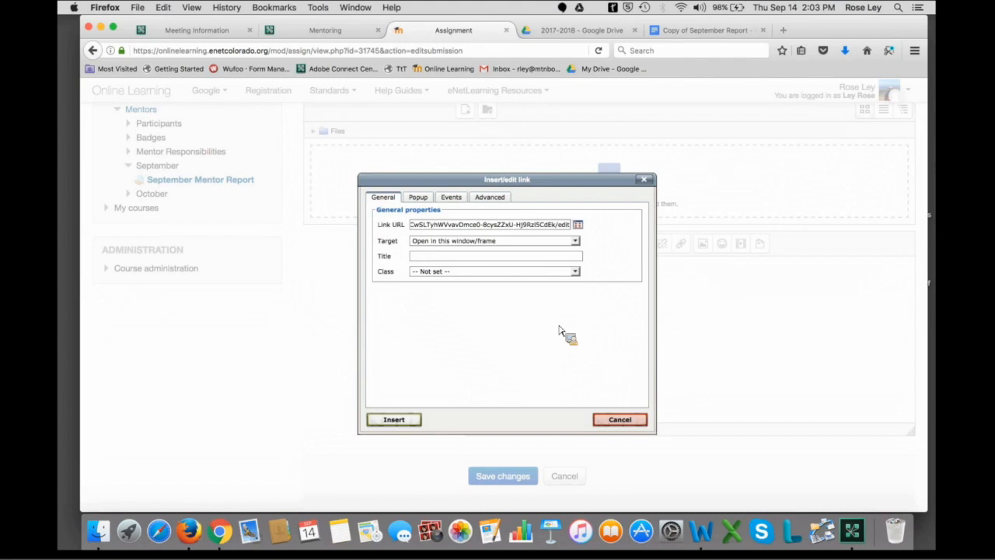
left_click(575, 241)
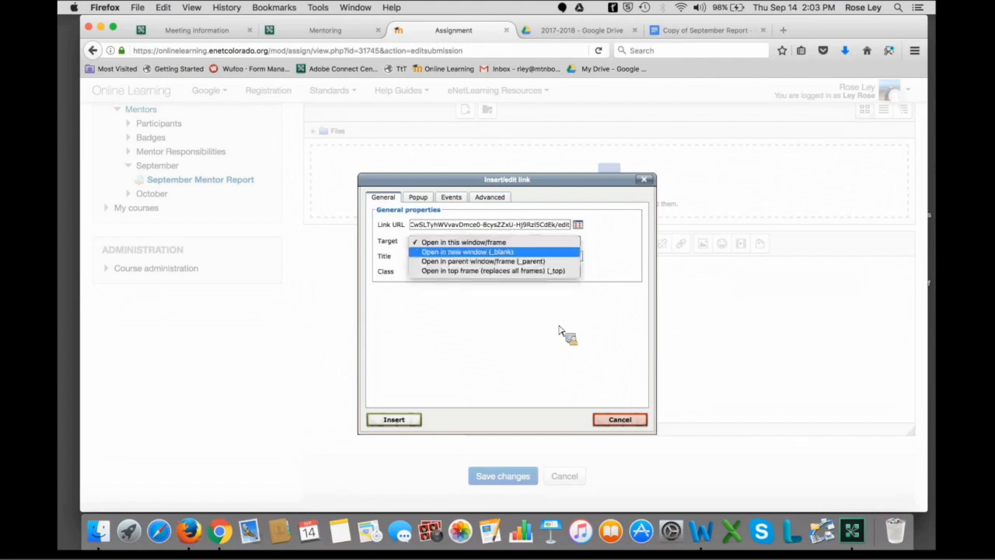
key("Return")
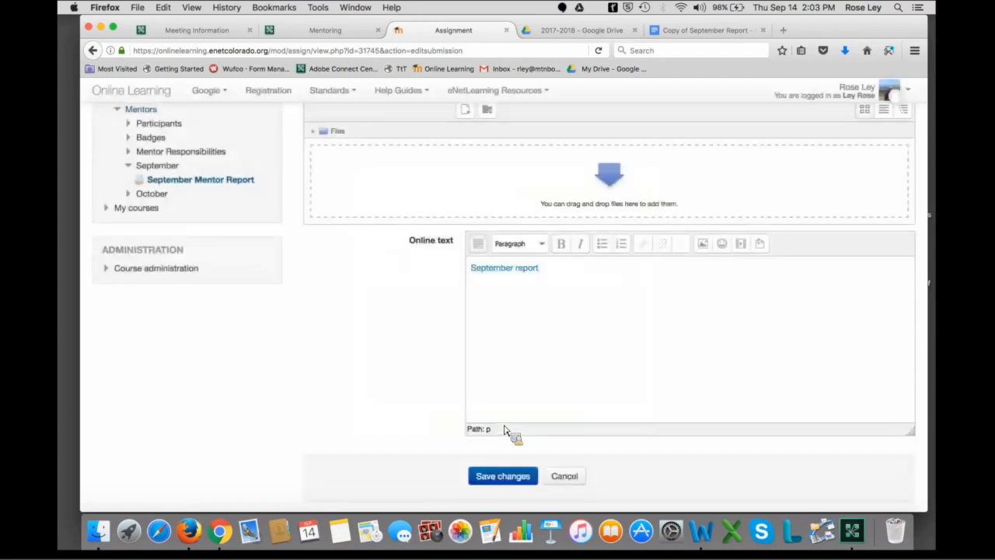
- Save the submission and test its September report link, closing the document it opens
scroll(467, 459, "down", 2)
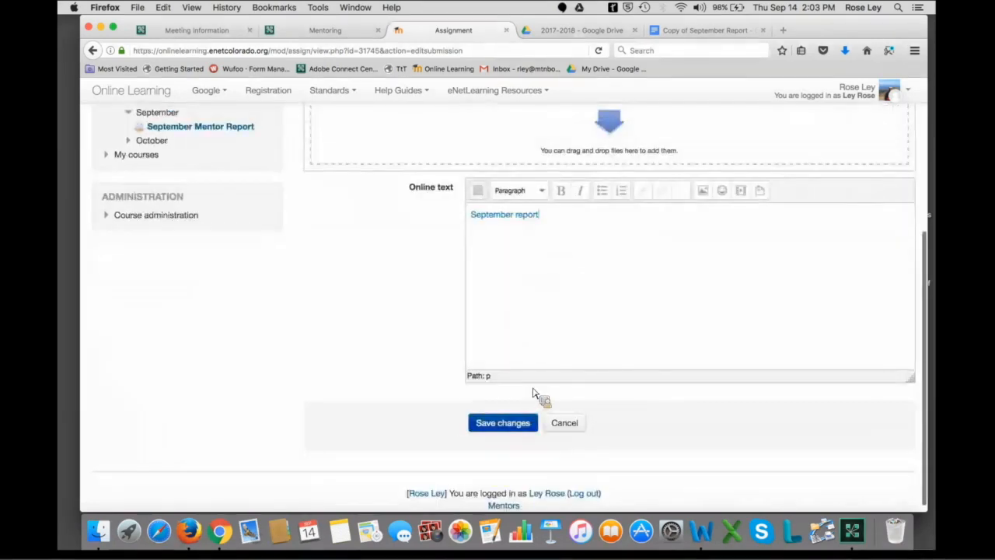
left_click(502, 423)
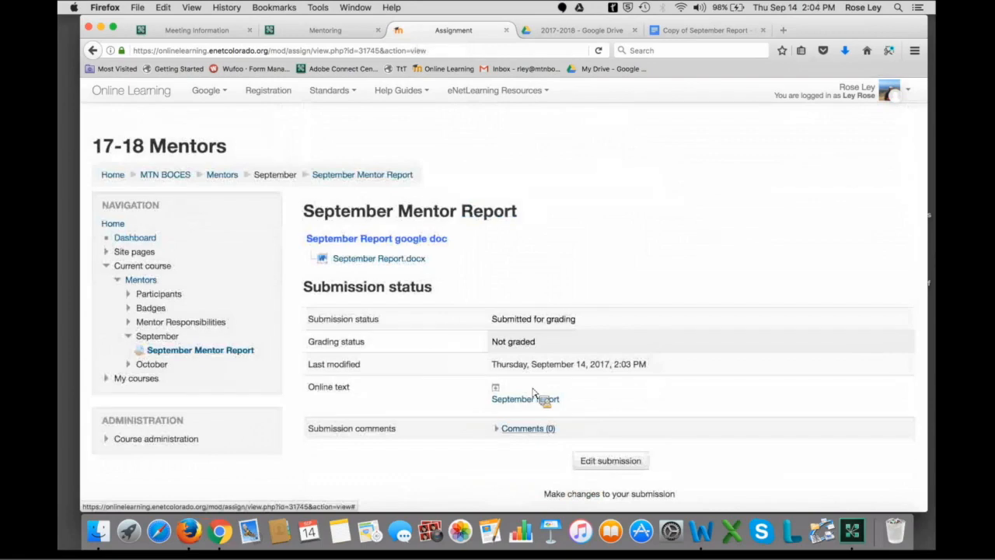
scroll(533, 392, "down", 3)
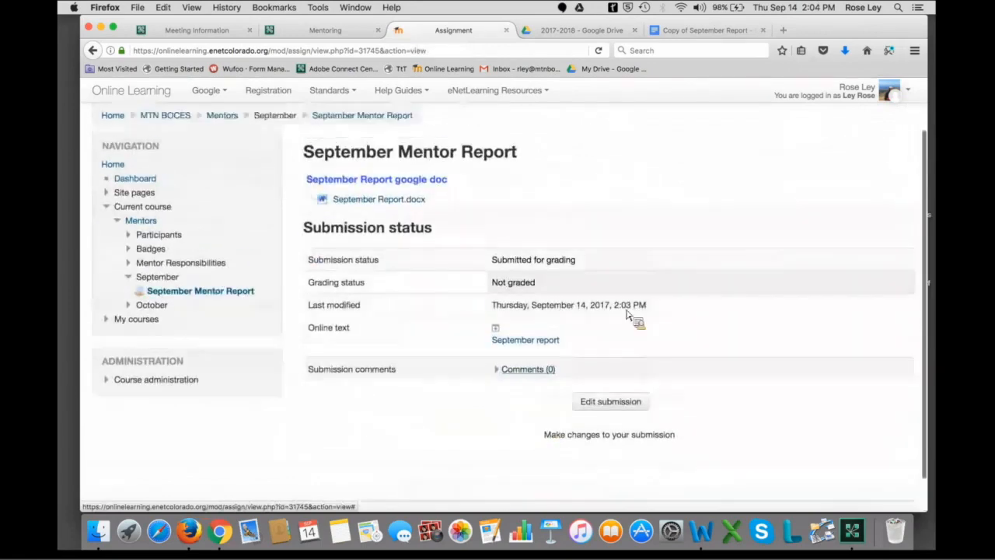
scroll(684, 239, "up", 2)
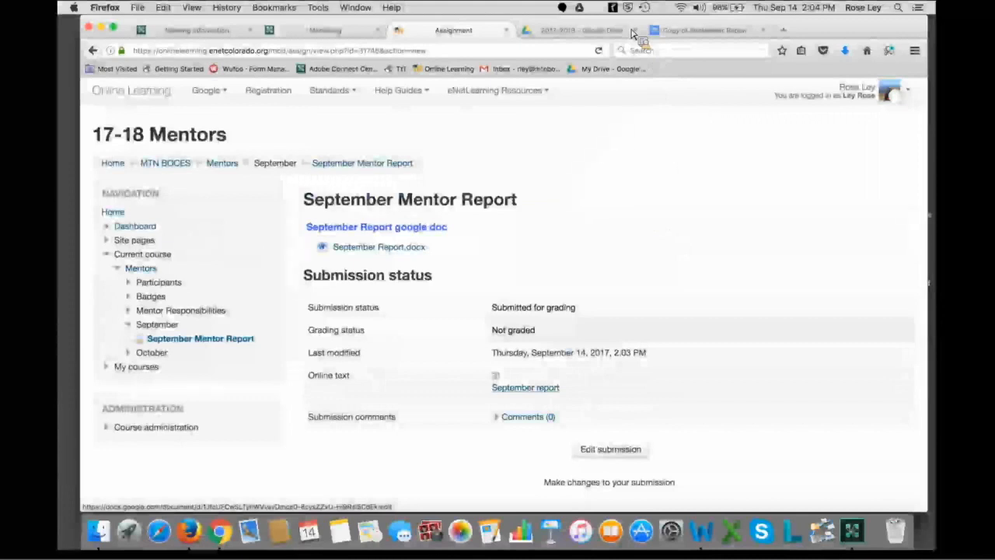
left_click(526, 387)
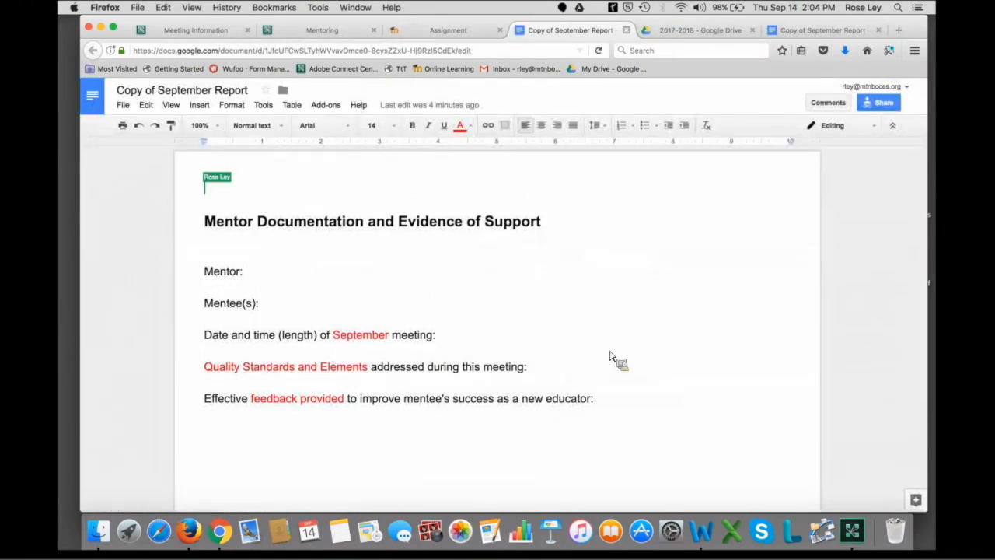
key("super+w")
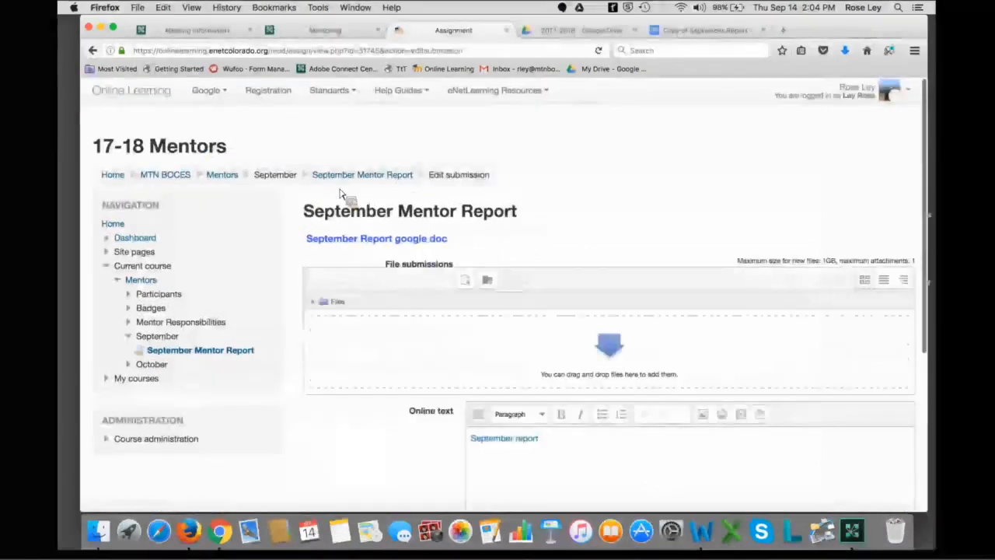
- Open the file picker for the file submissions area of the September Mentor Report submission
left_click(636, 359)
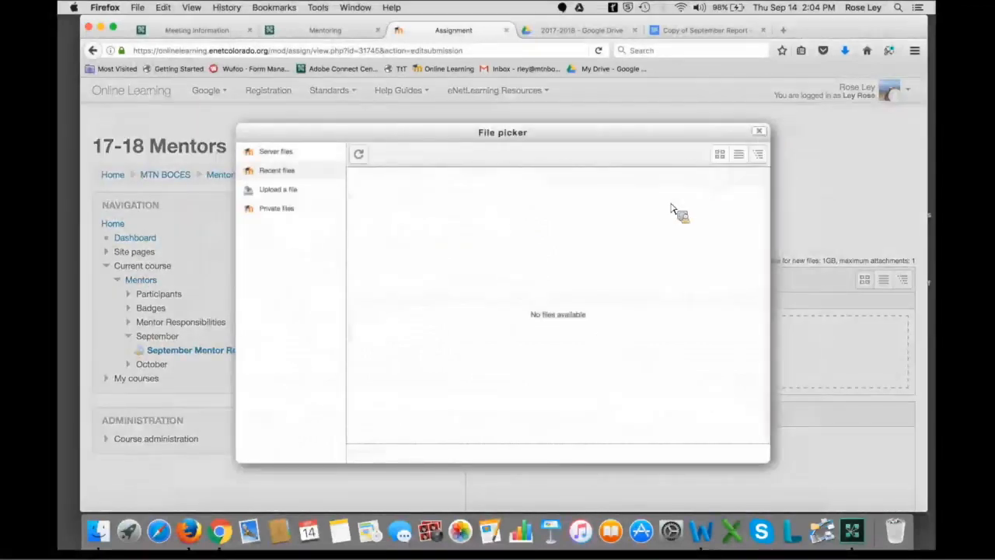